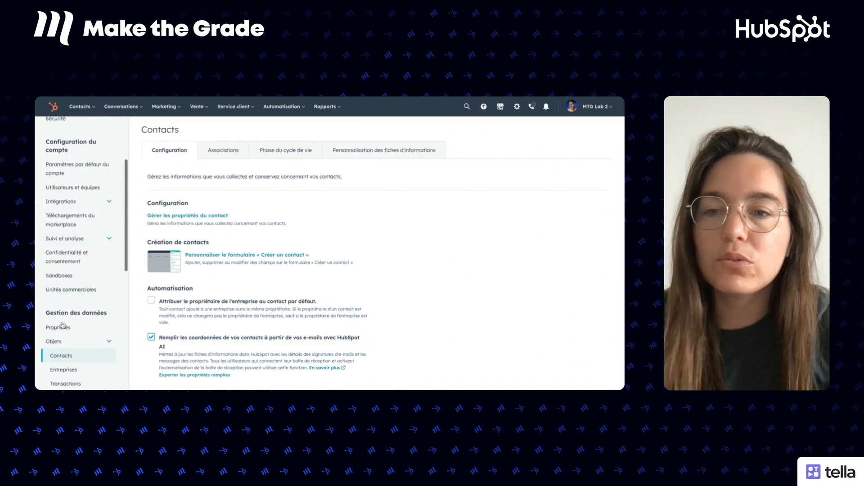
- Open the property settings, switch the object to Propriétés Transaction and start creating a new property
{"action": "left_click", "coordinate": [63, 327]}
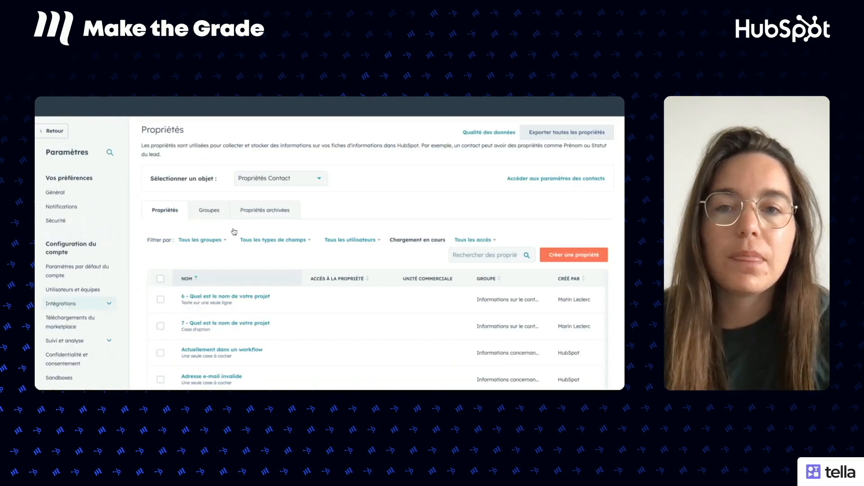
{"action": "left_click", "coordinate": [277, 179]}
{"action": "scroll", "coordinate": [270, 256], "scroll_direction": "down", "scroll_amount": 3}
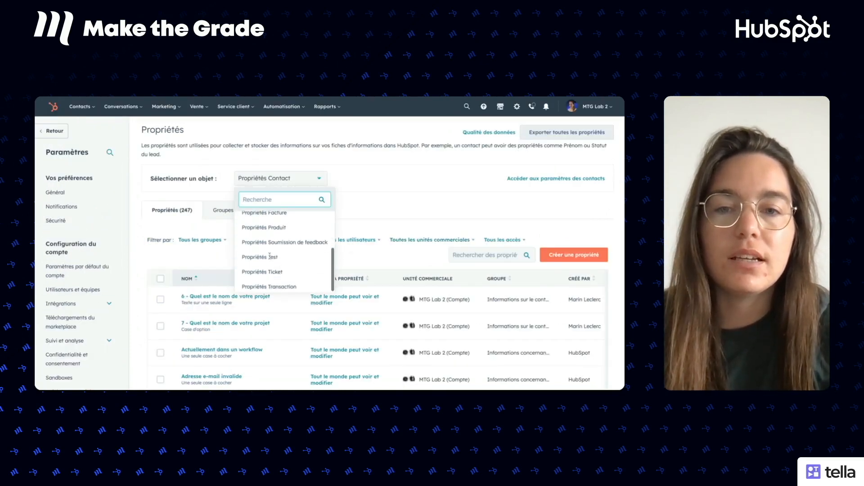
{"action": "left_click", "coordinate": [270, 273]}
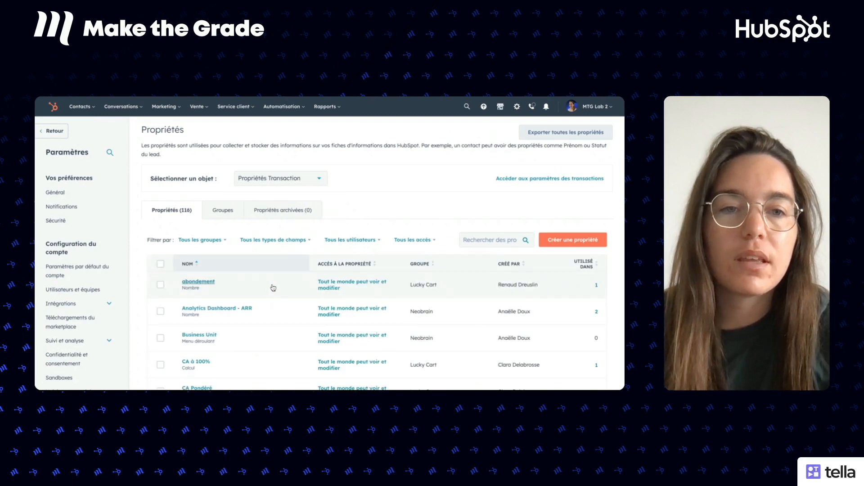
{"action": "left_click", "coordinate": [568, 244]}
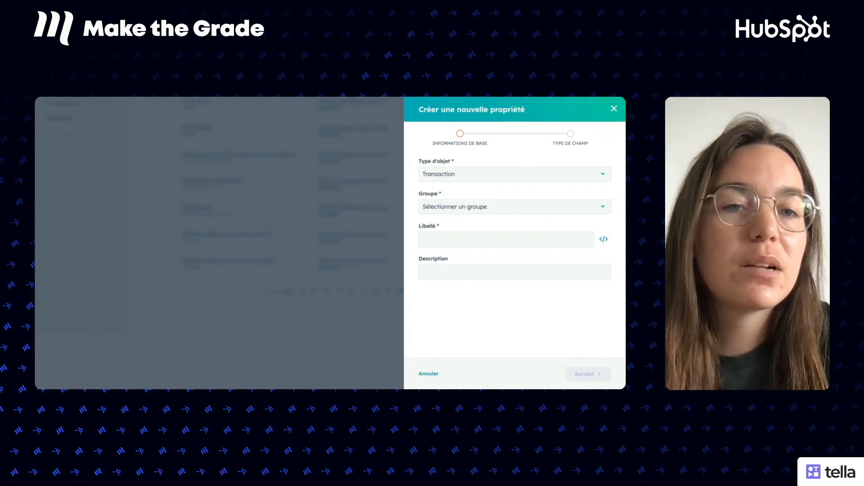
- Keep Transaction as the object type and assign the new property to the group "Informations sur la transaction"
{"action": "left_click", "coordinate": [468, 174]}
{"action": "scroll", "coordinate": [466, 253], "scroll_direction": "up", "scroll_amount": 1}
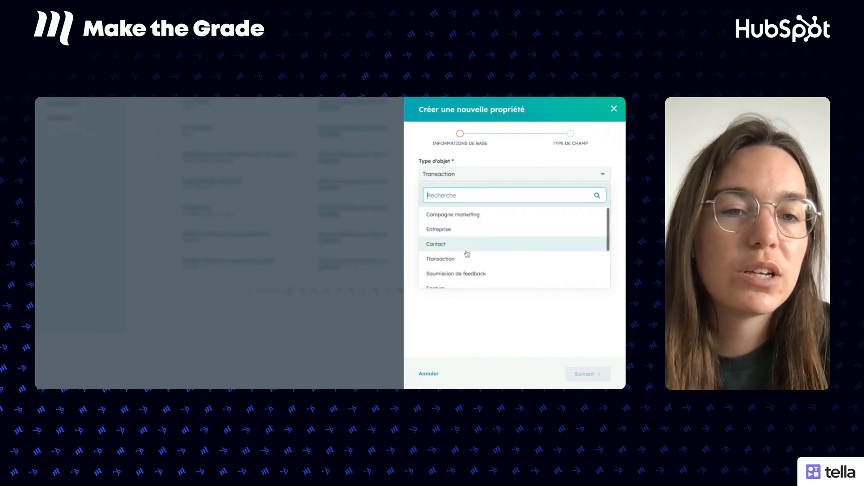
{"action": "scroll", "coordinate": [472, 252], "scroll_direction": "down", "scroll_amount": 4}
{"action": "left_click", "coordinate": [416, 152]}
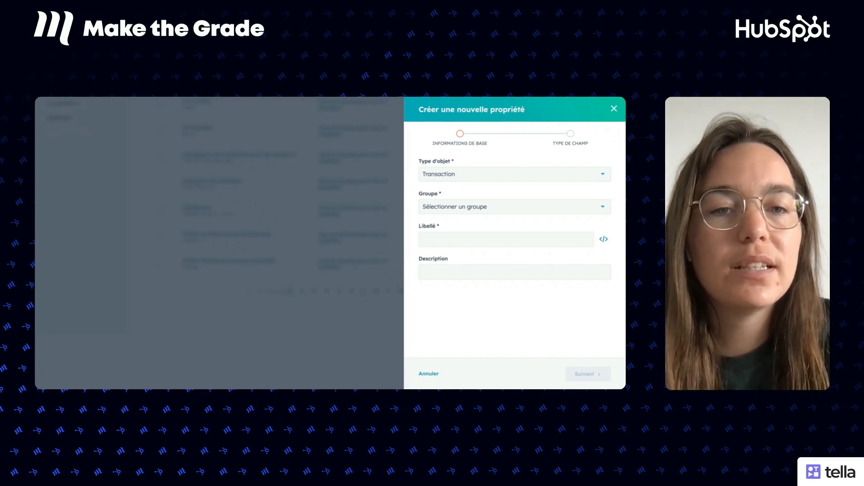
{"action": "left_click", "coordinate": [446, 207]}
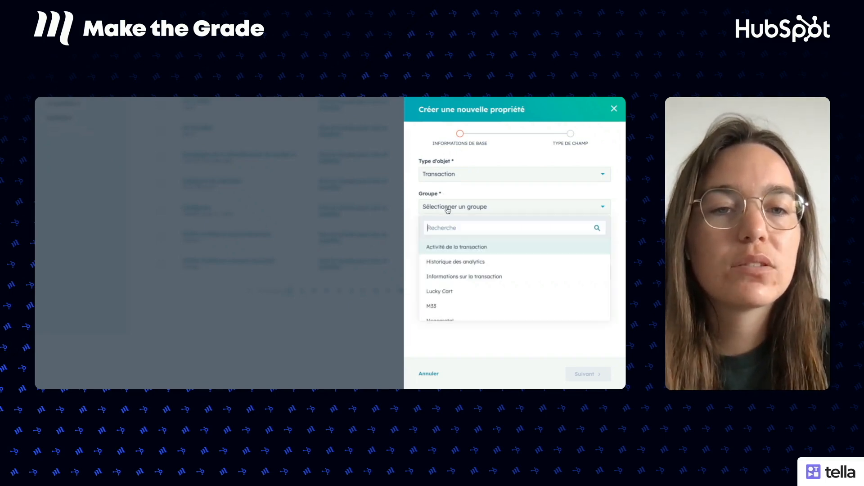
{"action": "left_click", "coordinate": [448, 276]}
- Label the property "Type d'abonnement sélectionné" and check its internal name without changing it
{"action": "left_click", "coordinate": [441, 237]}
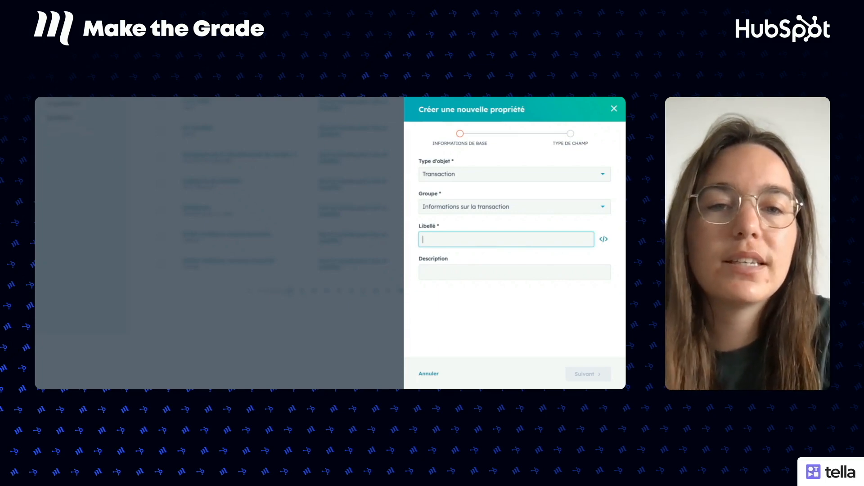
{"action": "type", "text": "Type d'abonnement sélectionné"}
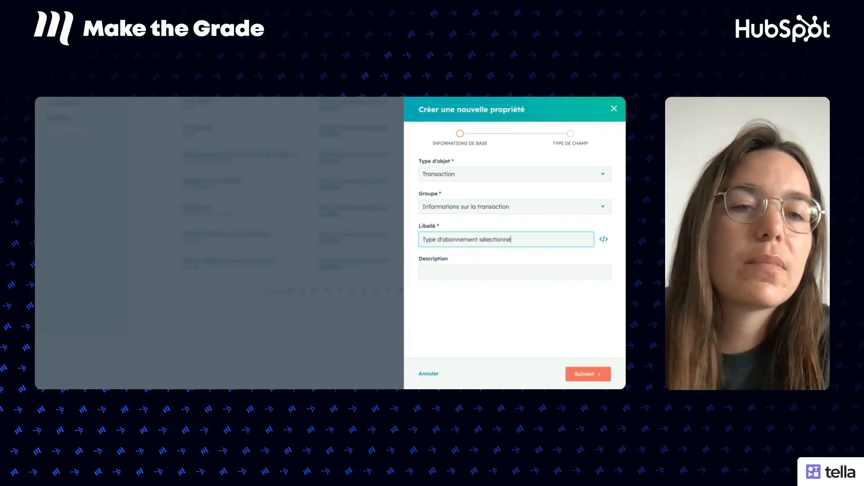
{"action": "left_click", "coordinate": [604, 241]}
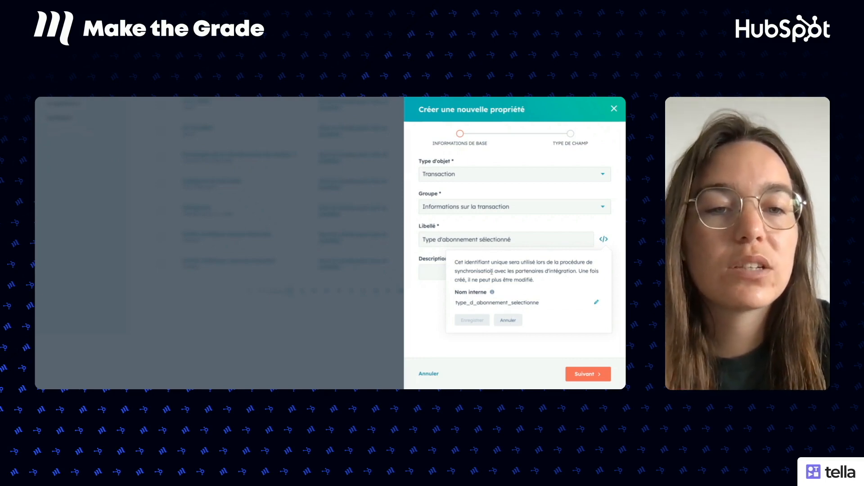
{"action": "left_click", "coordinate": [509, 321]}
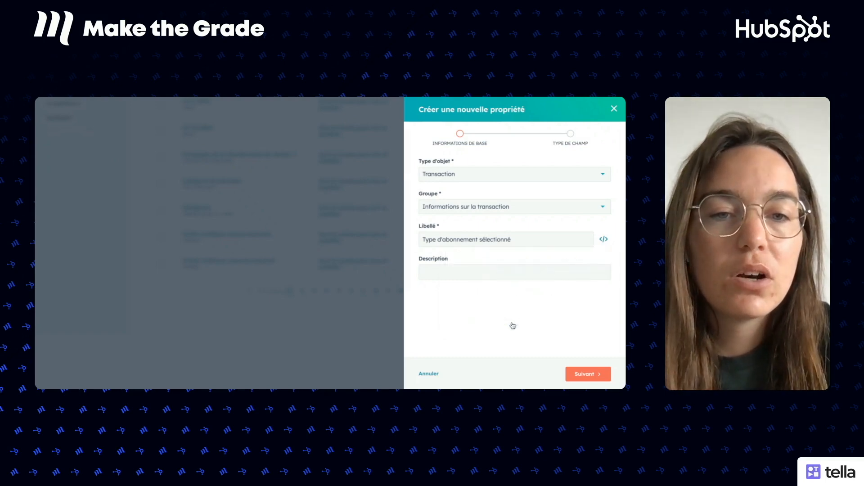
- Enter the description "Sélectionner le type d'abonnement choisi par le client parmi la liste." and proceed to the field type
{"action": "left_click", "coordinate": [450, 274]}
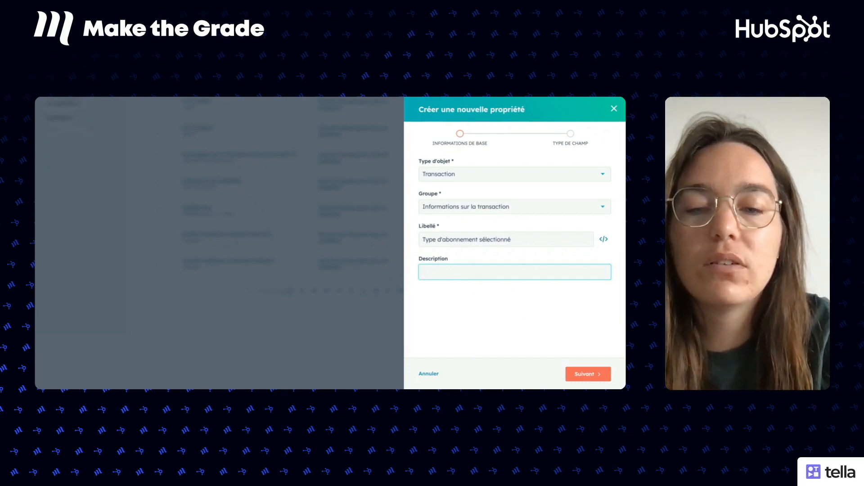
{"action": "type", "text": "Sélecti"}
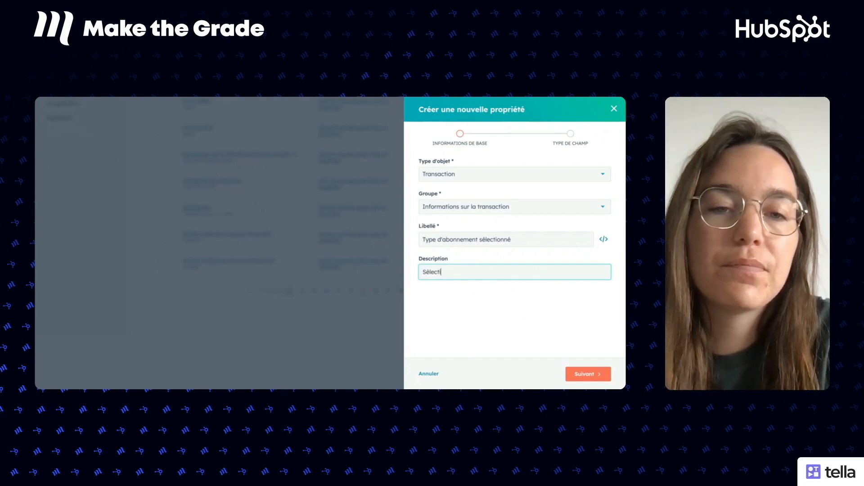
{"action": "type", "text": "onner le type d"}
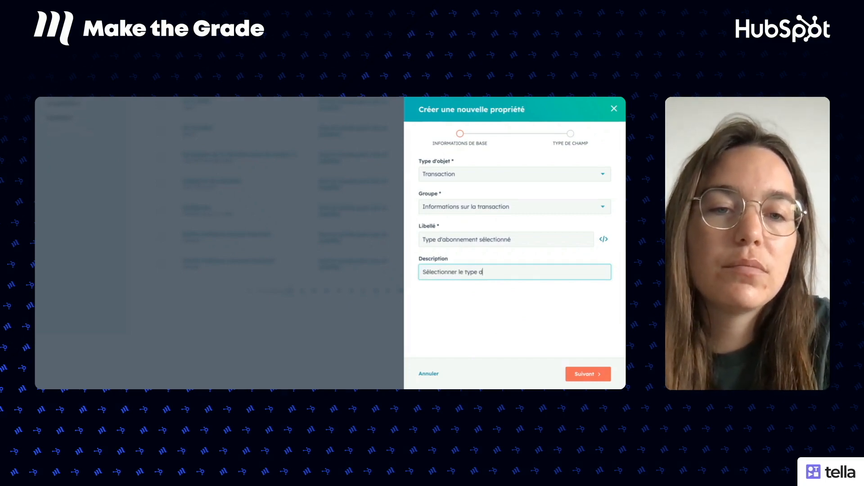
{"action": "type", "text": "'abonnement choisi"}
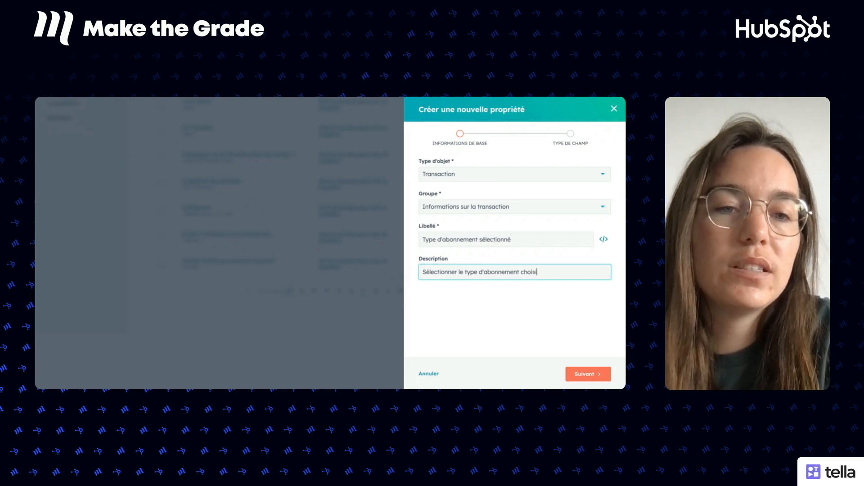
{"action": "type", "text": " par le client p"}
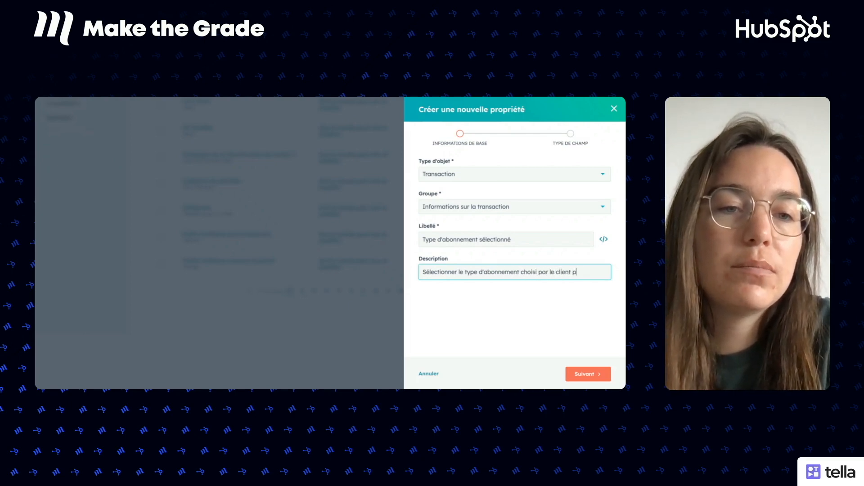
{"action": "type", "text": "armi la liste."}
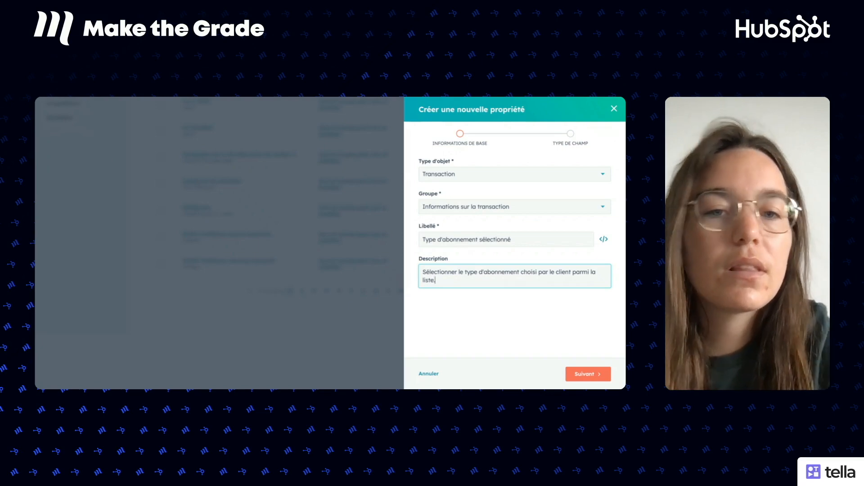
{"action": "left_click", "coordinate": [586, 375]}
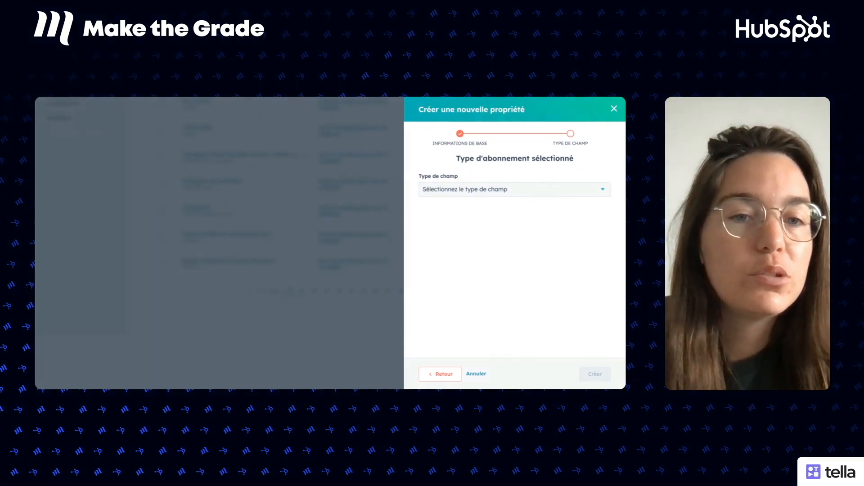
- Look through the available field types and set the property's field type to "Menu déroulant"
{"action": "left_click", "coordinate": [505, 193]}
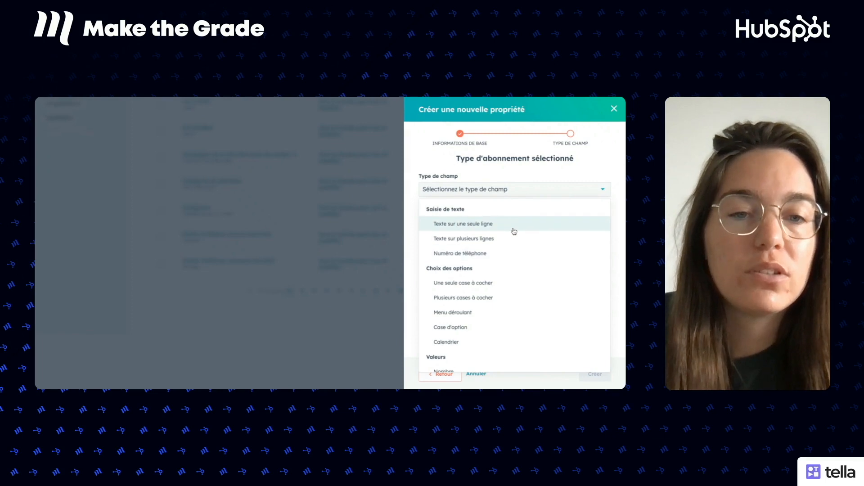
{"action": "scroll", "coordinate": [510, 257], "scroll_direction": "down", "scroll_amount": 1}
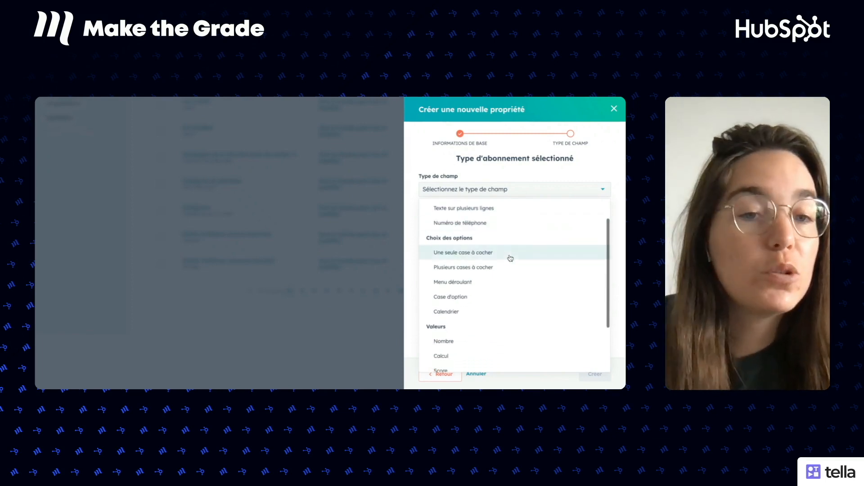
{"action": "scroll", "coordinate": [479, 243], "scroll_direction": "down", "scroll_amount": 1}
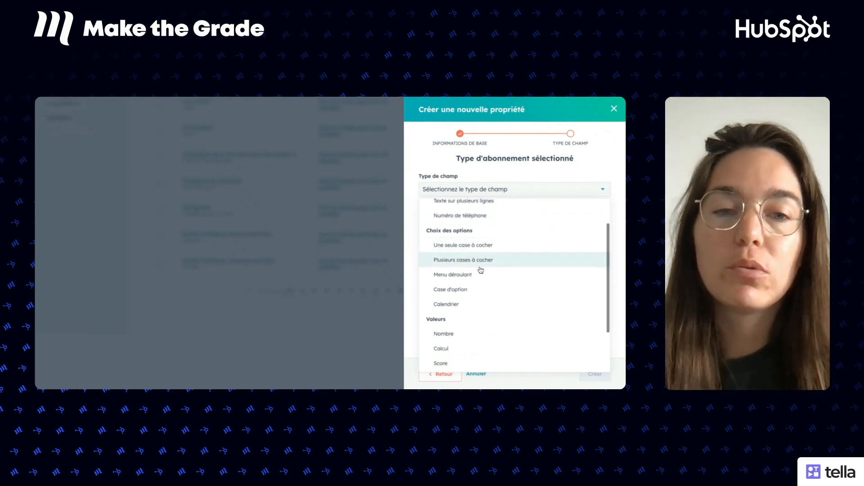
{"action": "scroll", "coordinate": [477, 292], "scroll_direction": "down", "scroll_amount": 2}
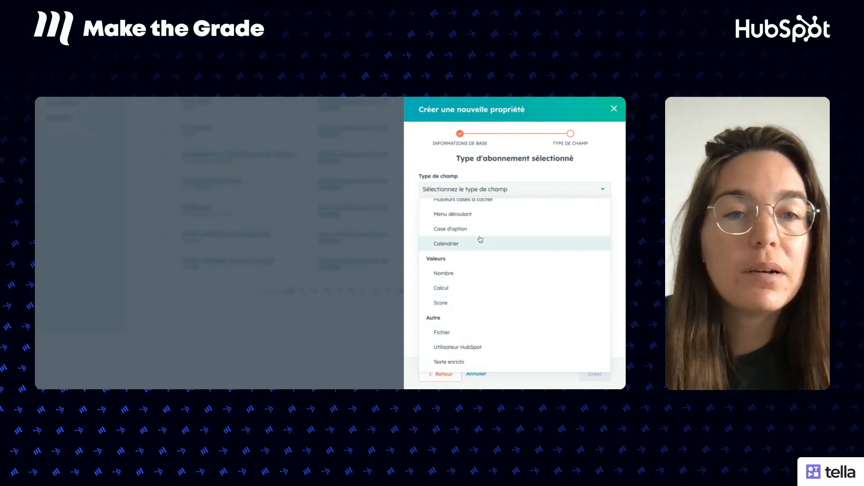
{"action": "scroll", "coordinate": [479, 238], "scroll_direction": "up", "scroll_amount": 4}
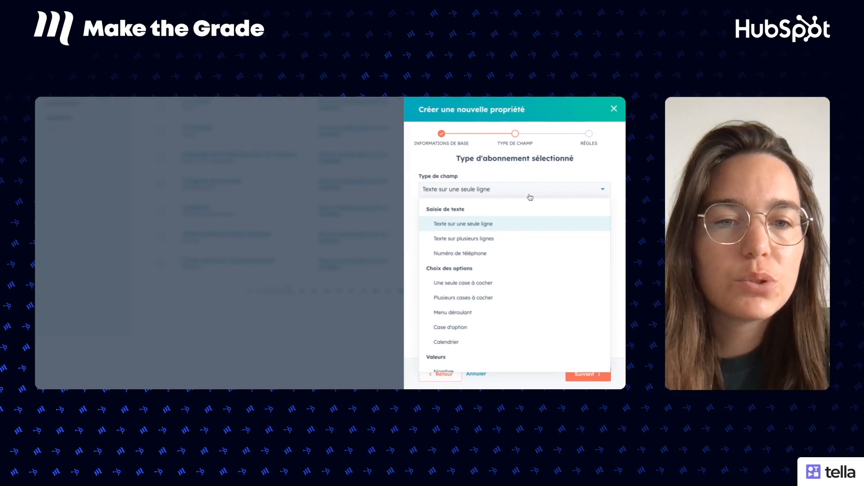
{"action": "left_click", "coordinate": [504, 313]}
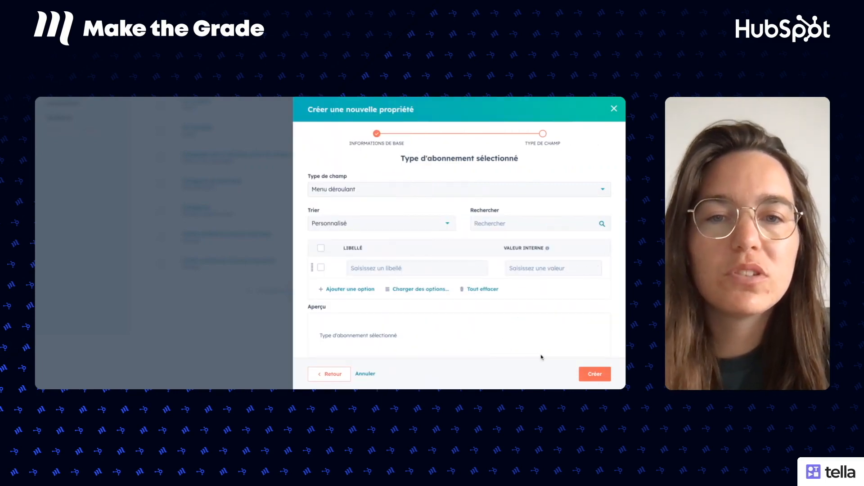
- Add the first two dropdown options, labelled "Freemium" and "Basique"
{"action": "left_click", "coordinate": [402, 267]}
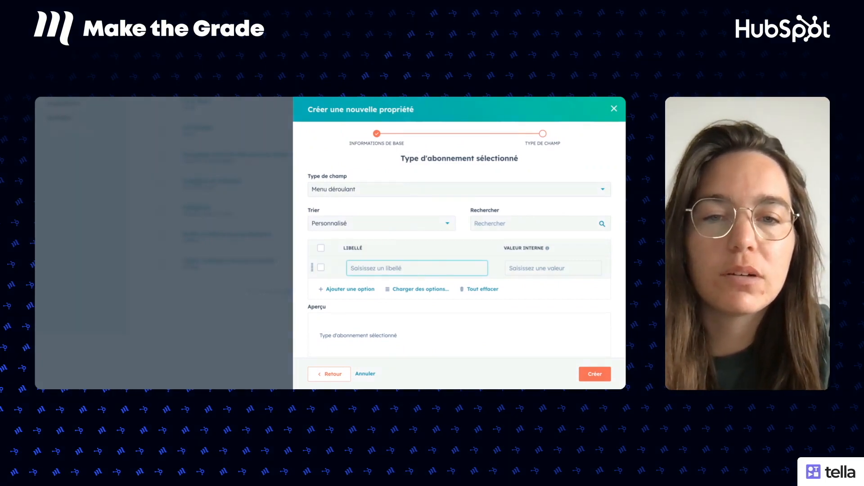
{"action": "type", "text": "Freemium"}
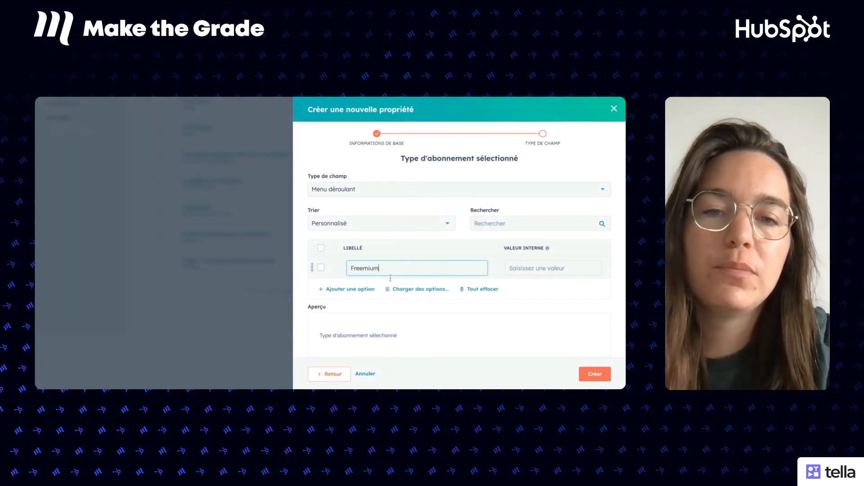
{"action": "left_click", "coordinate": [369, 291]}
{"action": "type", "text": "B"}
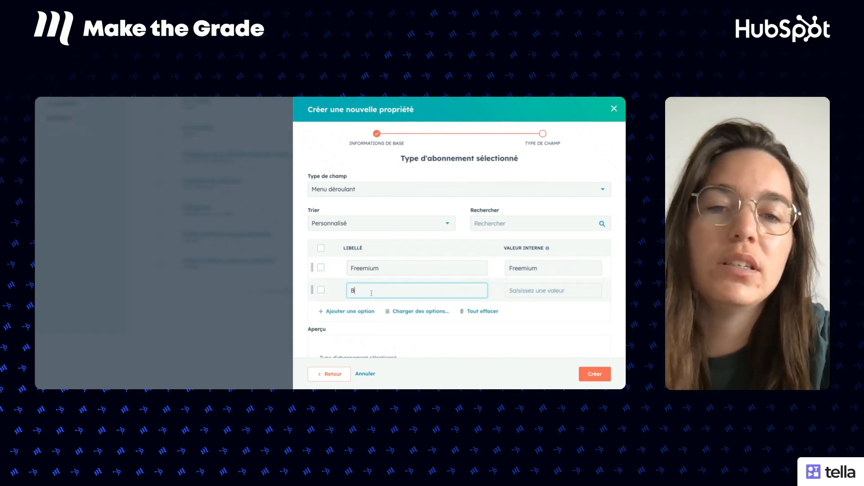
{"action": "type", "text": "asique"}
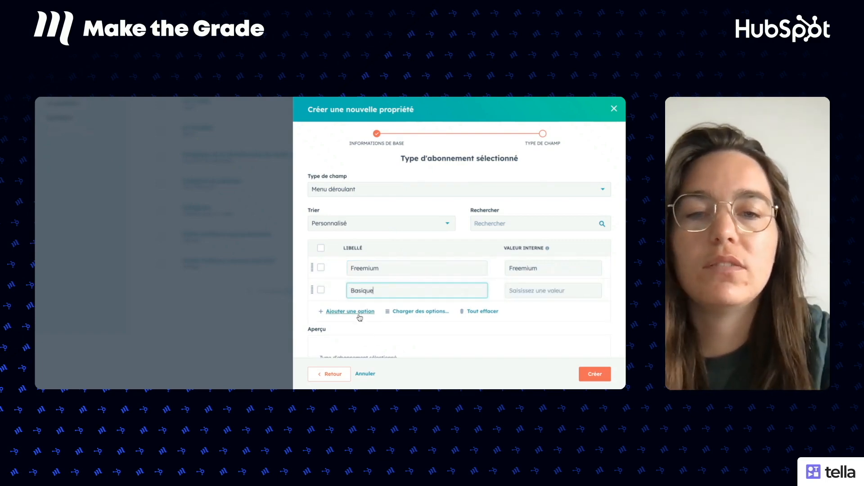
- Add two more dropdown options below Basique, labelled "Premium" and "Expert"
{"action": "left_click", "coordinate": [351, 311]}
{"action": "type", "text": "Premium"}
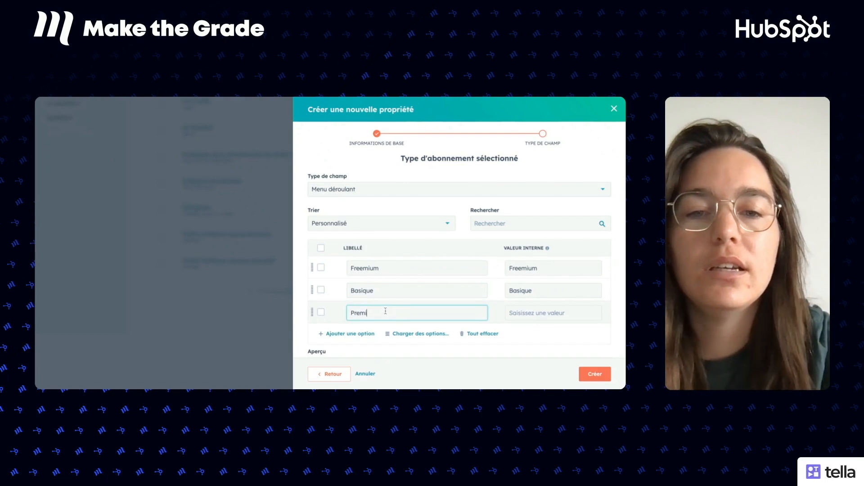
{"action": "left_click", "coordinate": [354, 334]}
{"action": "left_click", "coordinate": [354, 334]}
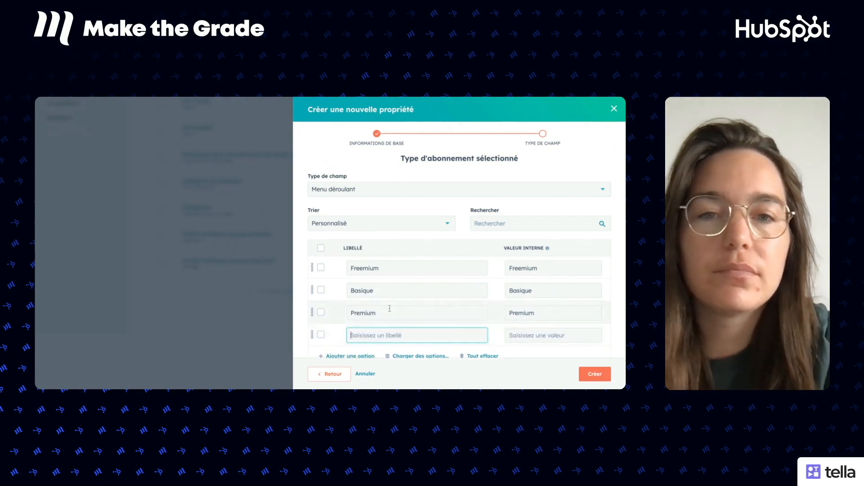
{"action": "type", "text": "Expert"}
{"action": "scroll", "coordinate": [404, 268], "scroll_direction": "down", "scroll_amount": 2}
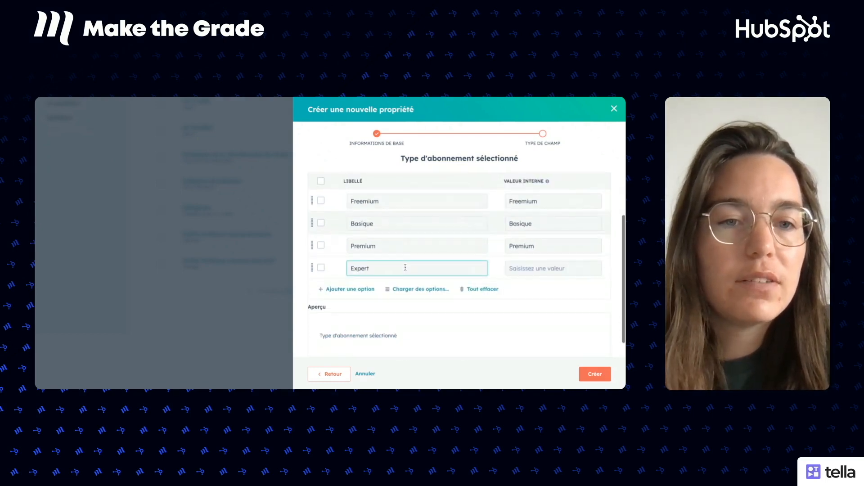
{"action": "left_click", "coordinate": [526, 315]}
{"action": "scroll", "coordinate": [526, 315], "scroll_direction": "up", "scroll_amount": 2}
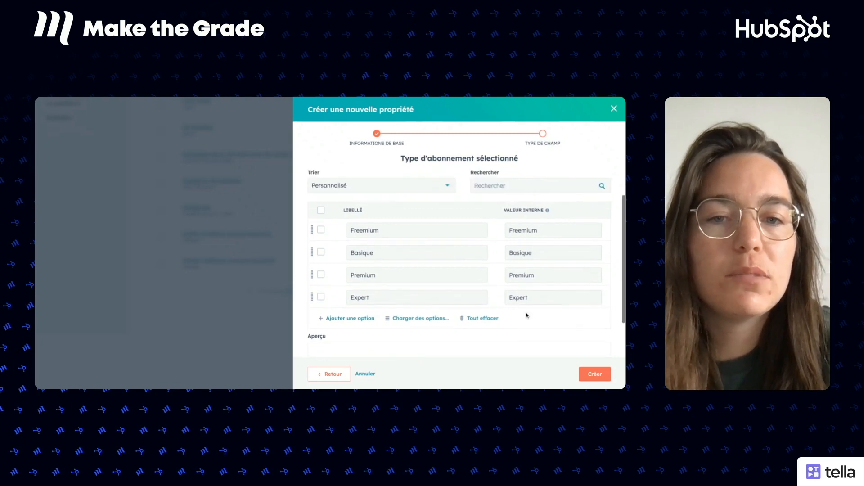
{"action": "left_click", "coordinate": [429, 249]}
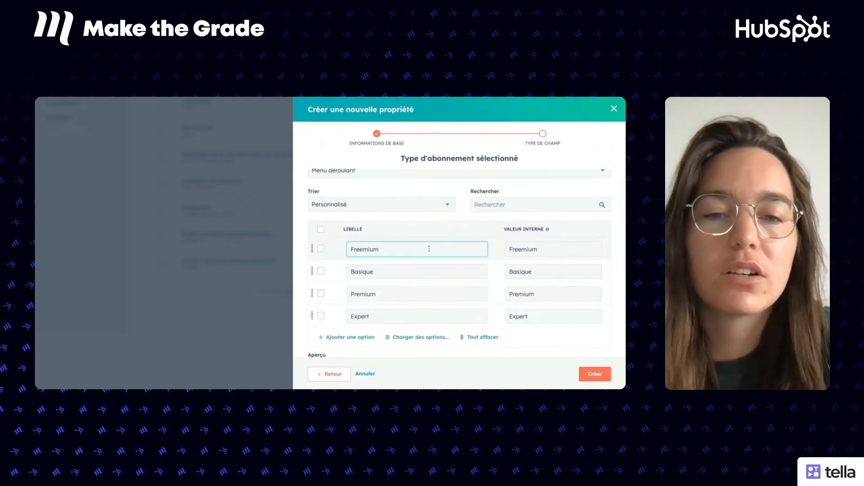
- Add a fifth dropdown option labelled "Expert +" at the end of the option list
{"action": "left_click", "coordinate": [350, 337]}
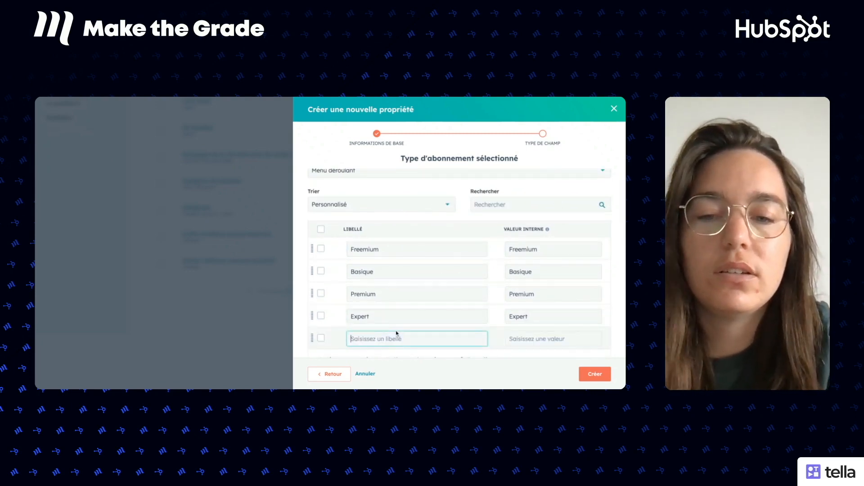
{"action": "type", "text": "Expert p"}
{"action": "key", "text": "BackSpace"}
{"action": "type", "text": "+"}
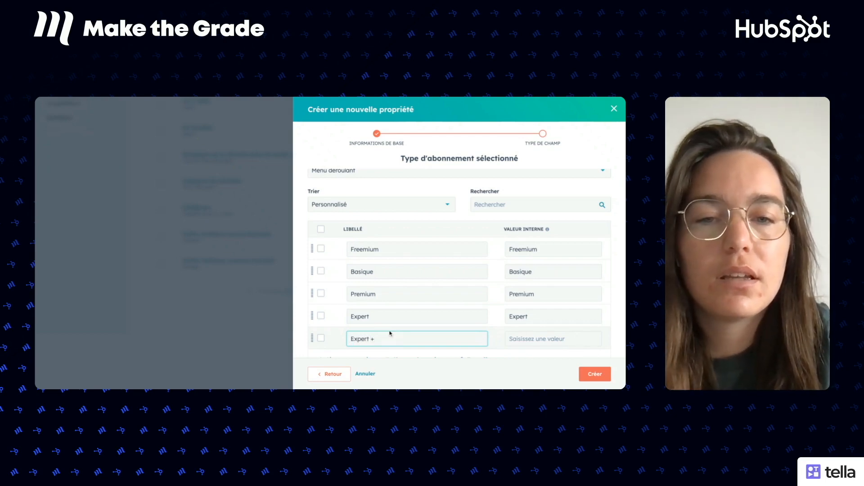
- Add an empty option row below "Expert +" and clear the "Expert +" label
{"action": "scroll", "coordinate": [391, 333], "scroll_direction": "down", "scroll_amount": 2}
{"action": "left_click", "coordinate": [343, 316]}
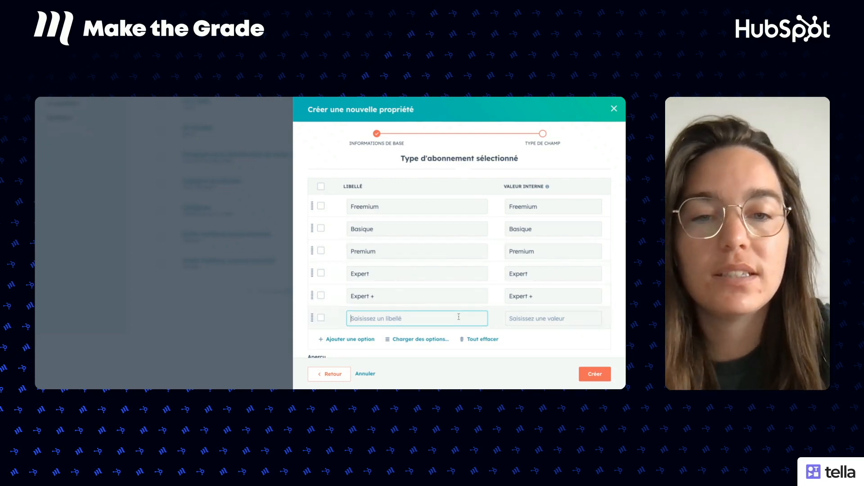
{"action": "triple_click", "coordinate": [398, 297]}
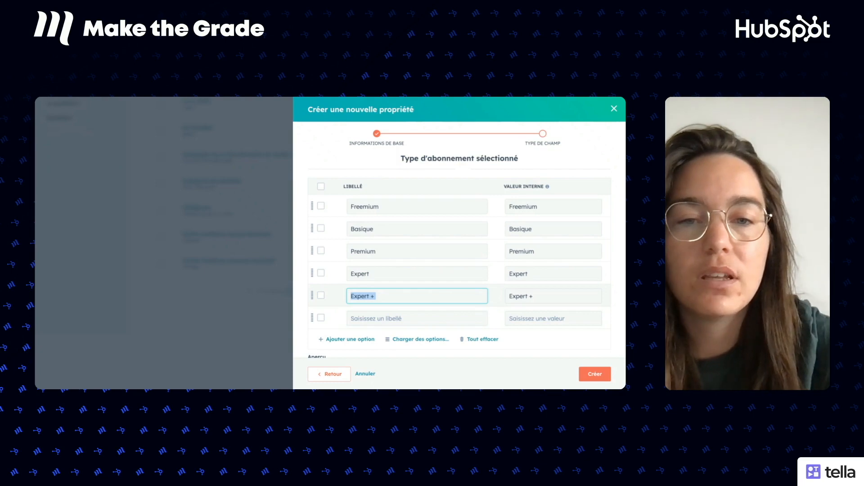
{"action": "key", "text": "BackSpace"}
- Delete the two blank option rows at the end of the option list
{"action": "left_click", "coordinate": [321, 296]}
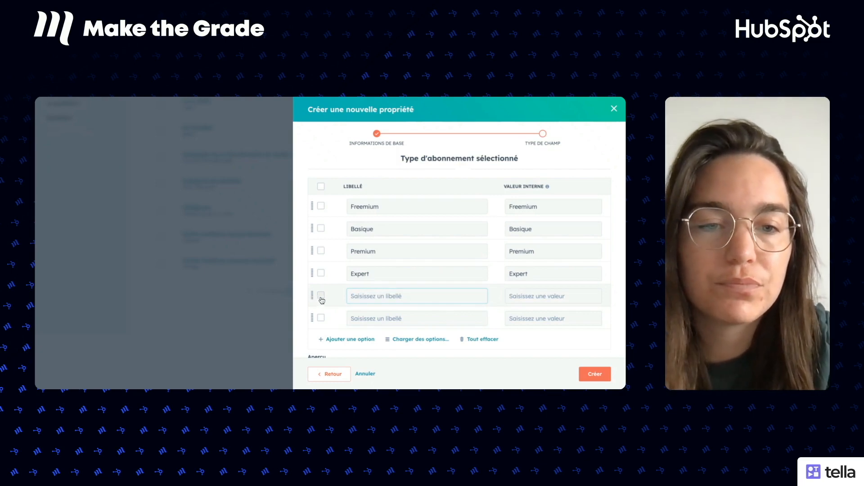
{"action": "left_click", "coordinate": [320, 318]}
{"action": "scroll", "coordinate": [408, 249], "scroll_direction": "up", "scroll_amount": 2}
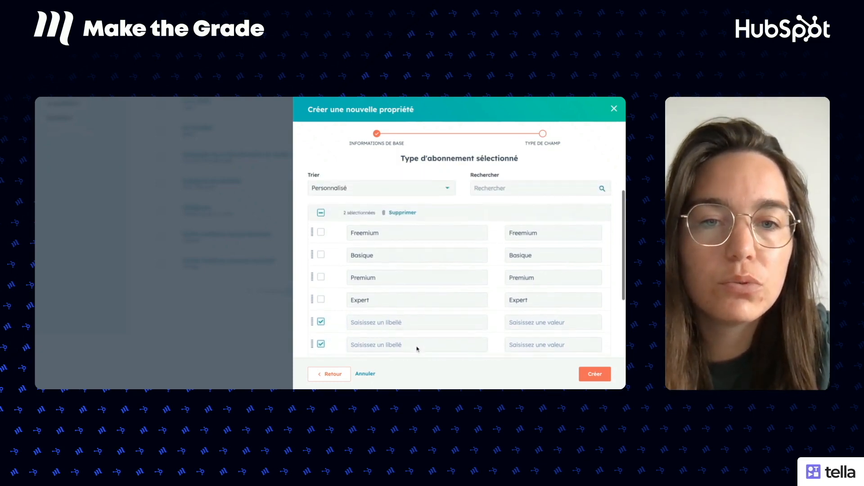
{"action": "left_click", "coordinate": [404, 237]}
{"action": "left_click", "coordinate": [430, 254]}
- Expand the property's dropdown preview to examine its selectable options, and close it again
{"action": "scroll", "coordinate": [441, 257], "scroll_direction": "down", "scroll_amount": 1}
{"action": "scroll", "coordinate": [441, 256], "scroll_direction": "down", "scroll_amount": 1}
{"action": "scroll", "coordinate": [376, 320], "scroll_direction": "down", "scroll_amount": 1}
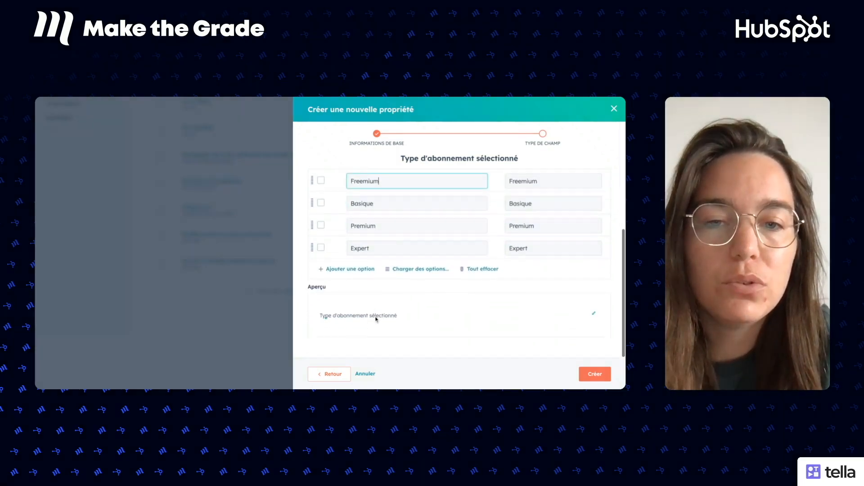
{"action": "left_click", "coordinate": [350, 320]}
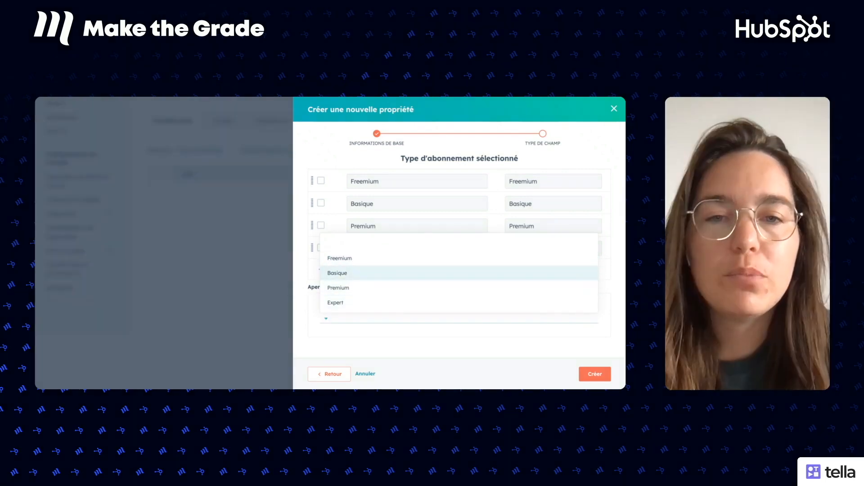
{"action": "left_click", "coordinate": [304, 279]}
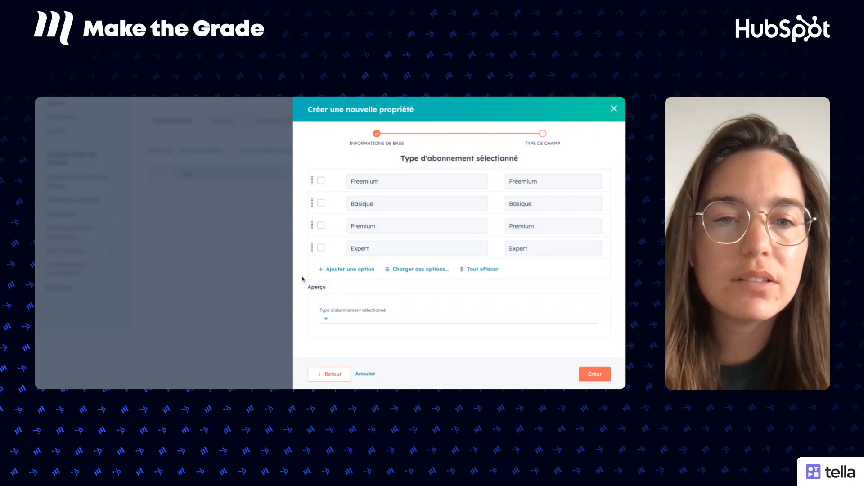
{"action": "scroll", "coordinate": [346, 286], "scroll_direction": "up", "scroll_amount": 3}
{"action": "scroll", "coordinate": [346, 285], "scroll_direction": "down", "scroll_amount": 3}
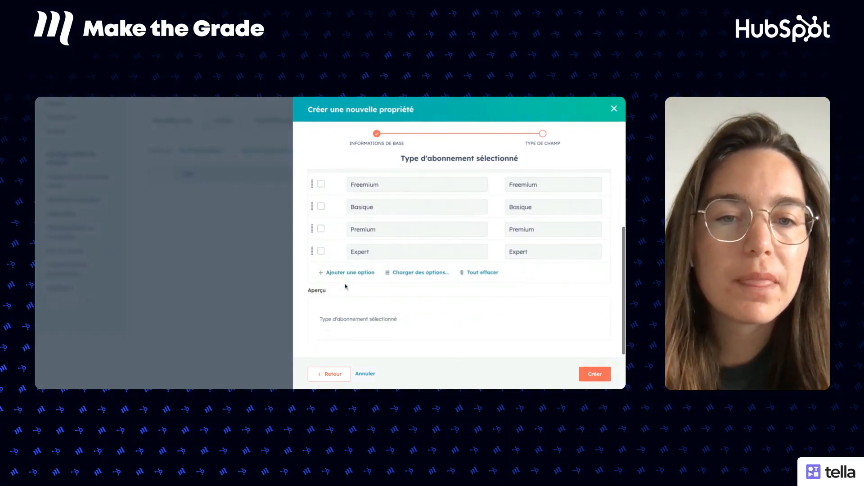
{"action": "left_click", "coordinate": [401, 269]}
{"action": "left_click", "coordinate": [388, 215]}
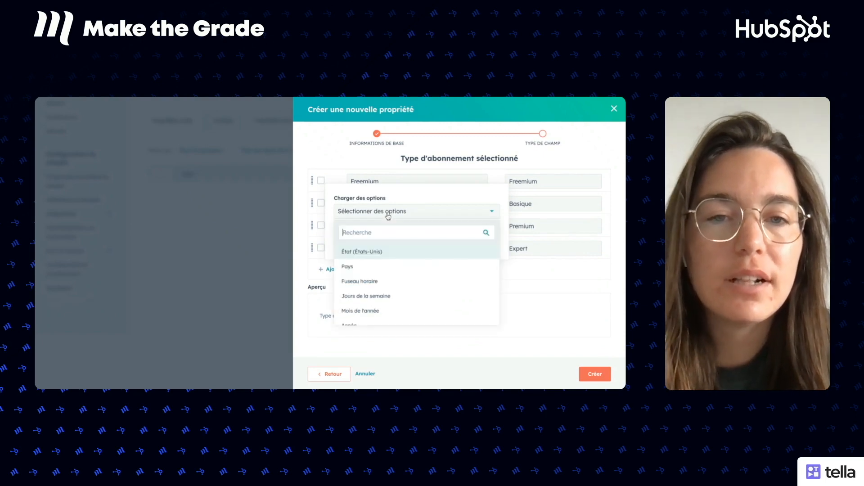
{"action": "left_click", "coordinate": [298, 260]}
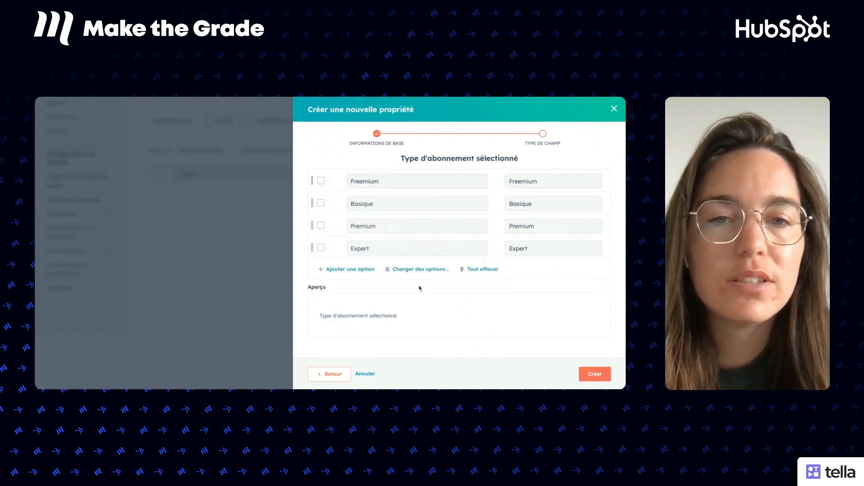
- Load the predefined option set "Mois de l'année" into the property's option list
{"action": "left_click", "coordinate": [420, 270]}
{"action": "left_click", "coordinate": [405, 216]}
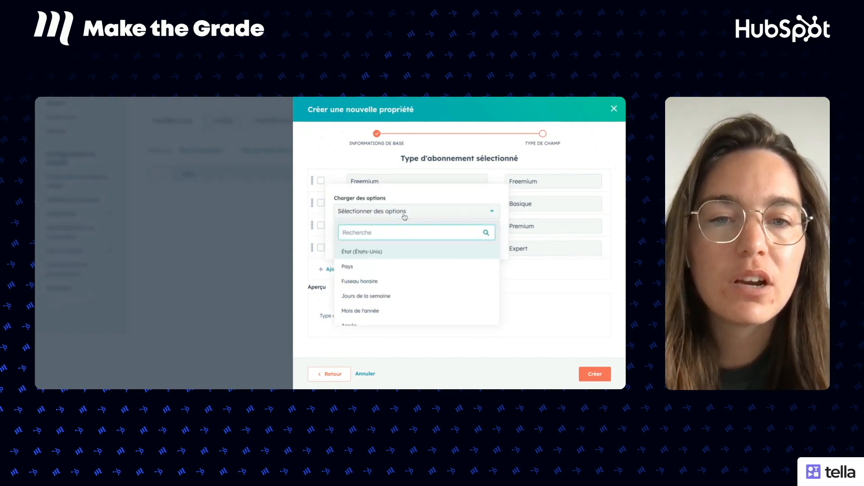
{"action": "scroll", "coordinate": [405, 272], "scroll_direction": "down", "scroll_amount": 3}
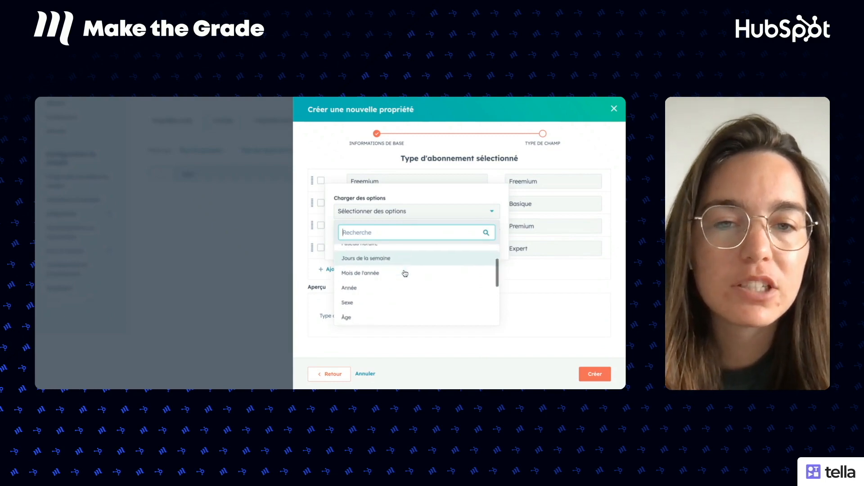
{"action": "scroll", "coordinate": [405, 273], "scroll_direction": "up", "scroll_amount": 3}
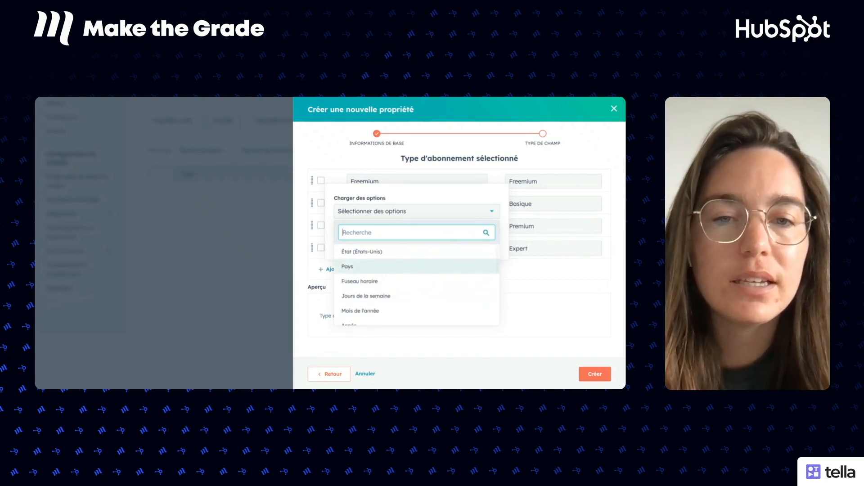
{"action": "scroll", "coordinate": [400, 268], "scroll_direction": "down", "scroll_amount": 1}
{"action": "scroll", "coordinate": [400, 295], "scroll_direction": "down", "scroll_amount": 1}
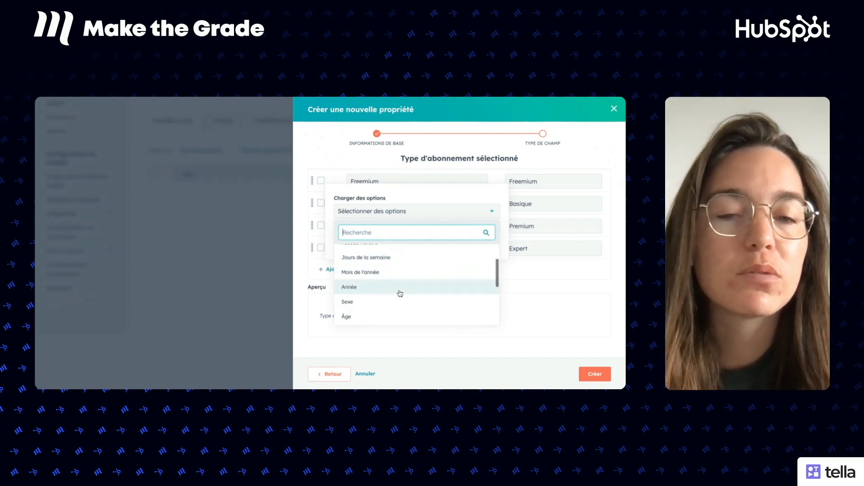
{"action": "left_click", "coordinate": [398, 272]}
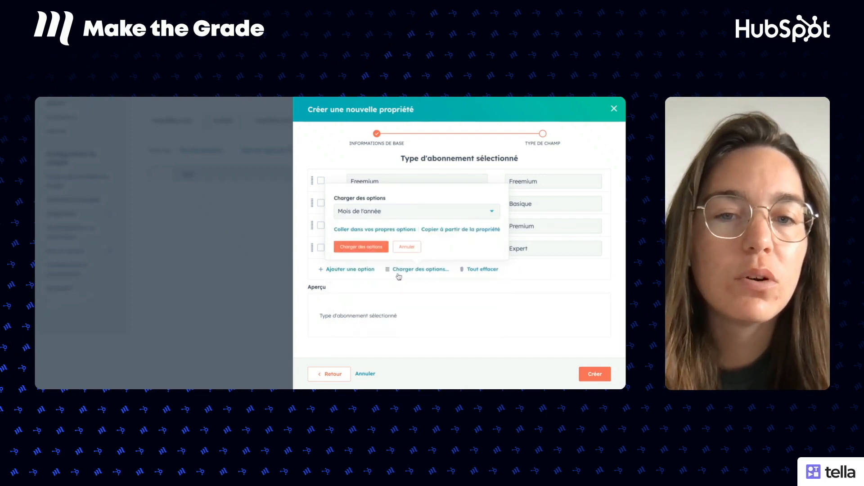
{"action": "left_click", "coordinate": [382, 249]}
{"action": "scroll", "coordinate": [372, 249], "scroll_direction": "down", "scroll_amount": 3}
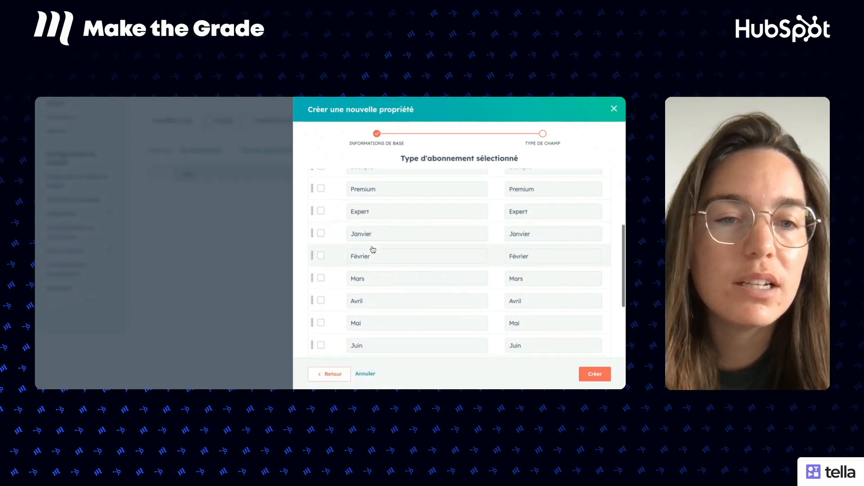
{"action": "scroll", "coordinate": [383, 322], "scroll_direction": "down", "scroll_amount": 2}
- Delete the six month options from Janvier to Juin from the option list
{"action": "scroll", "coordinate": [381, 318], "scroll_direction": "up", "scroll_amount": 3}
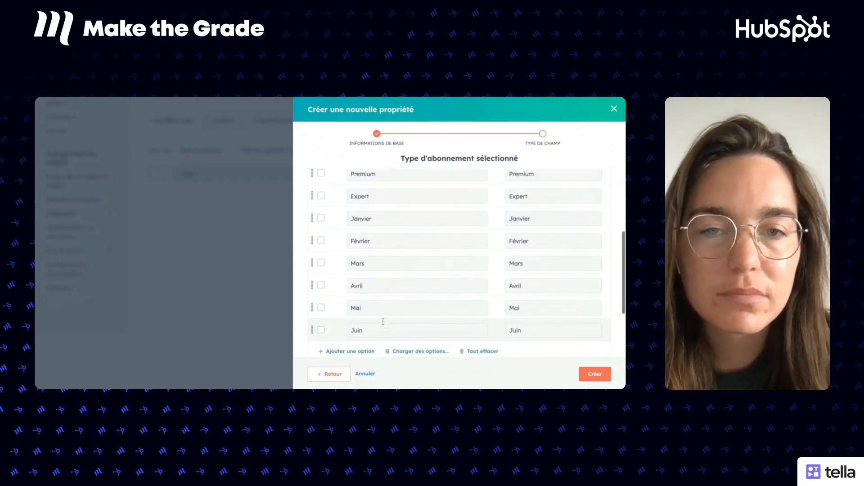
{"action": "left_click", "coordinate": [320, 240]}
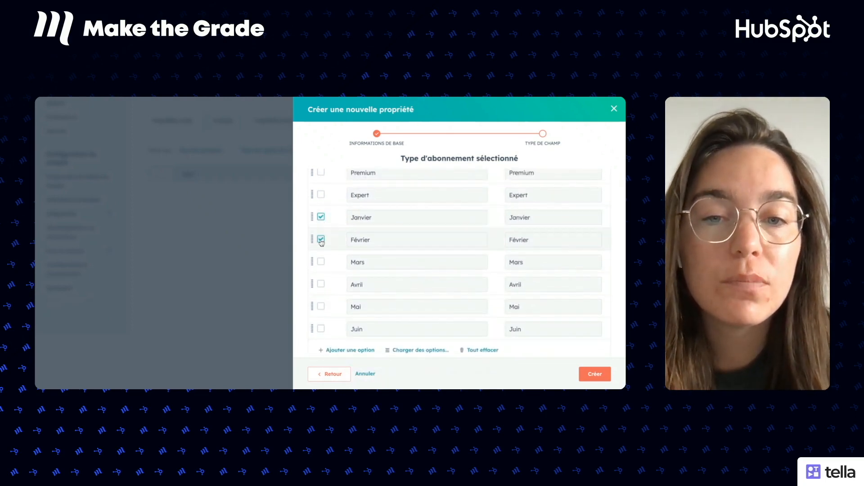
{"action": "left_click", "coordinate": [321, 263]}
{"action": "left_click", "coordinate": [321, 306]}
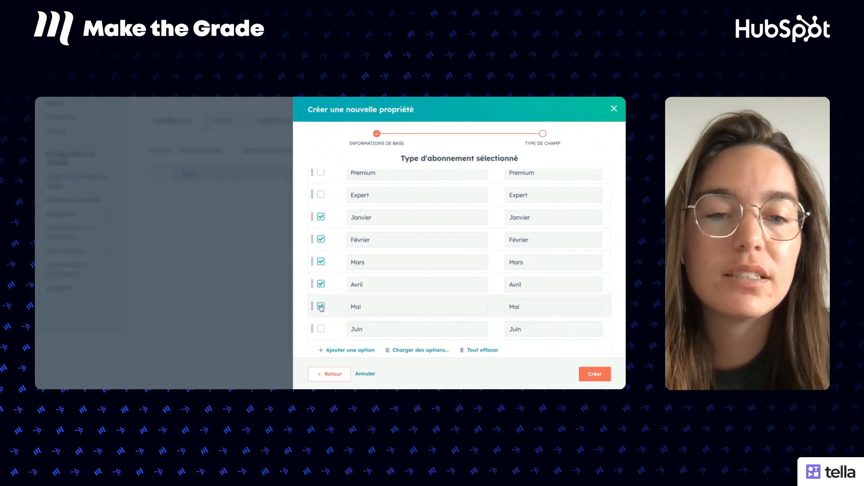
{"action": "scroll", "coordinate": [396, 261], "scroll_direction": "up", "scroll_amount": 4}
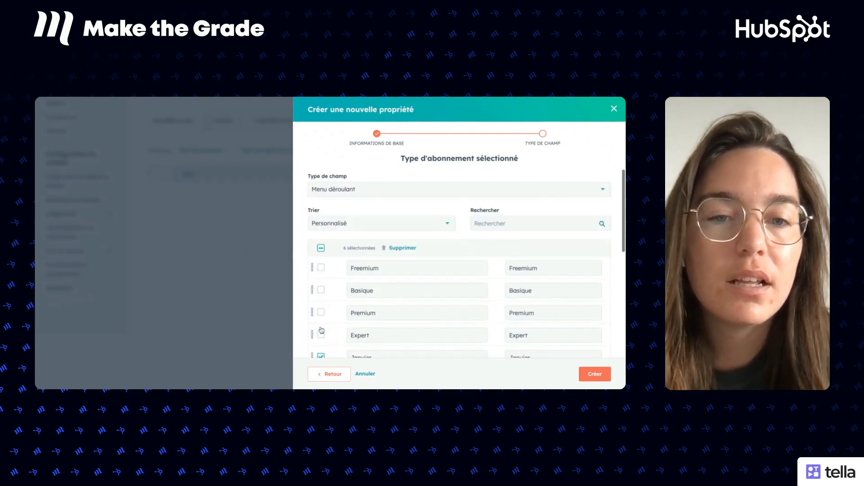
{"action": "left_click", "coordinate": [402, 248]}
- Delete the remaining month options, Juillet to Décembre, from the option list
{"action": "scroll", "coordinate": [397, 256], "scroll_direction": "down", "scroll_amount": 3}
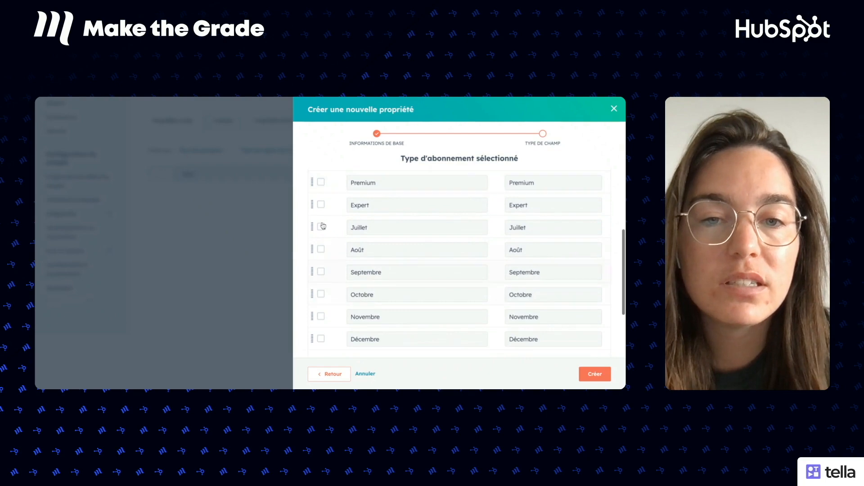
{"action": "left_click", "coordinate": [321, 227]}
{"action": "left_click", "coordinate": [322, 273]}
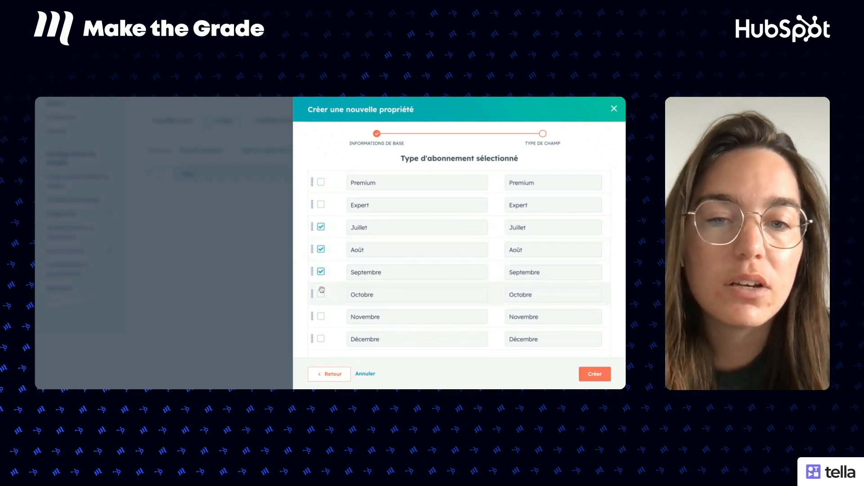
{"action": "left_click", "coordinate": [320, 339]}
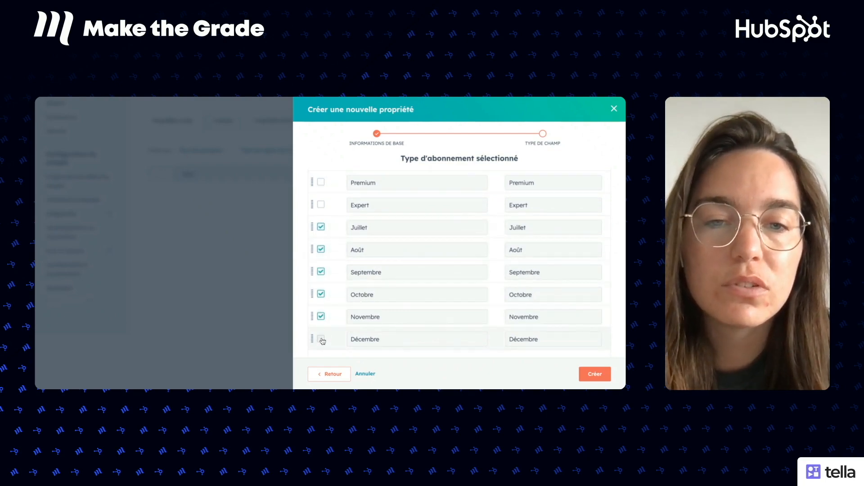
{"action": "scroll", "coordinate": [322, 340], "scroll_direction": "down", "scroll_amount": 3}
{"action": "scroll", "coordinate": [360, 293], "scroll_direction": "up", "scroll_amount": 6}
{"action": "left_click", "coordinate": [406, 249]}
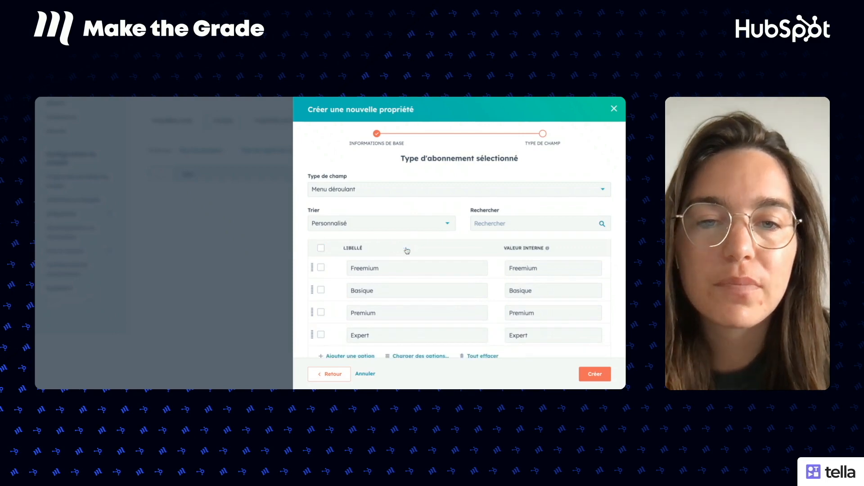
- Check the subscription options once more in the preview of "Type d'abonnement sélectionné" and close its dropdown
{"action": "scroll", "coordinate": [381, 296], "scroll_direction": "down", "scroll_amount": 2}
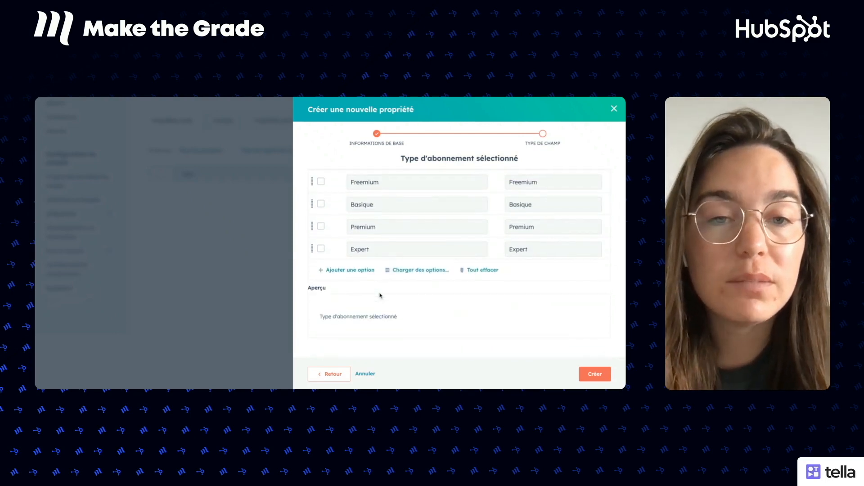
{"action": "scroll", "coordinate": [379, 295], "scroll_direction": "up", "scroll_amount": 1}
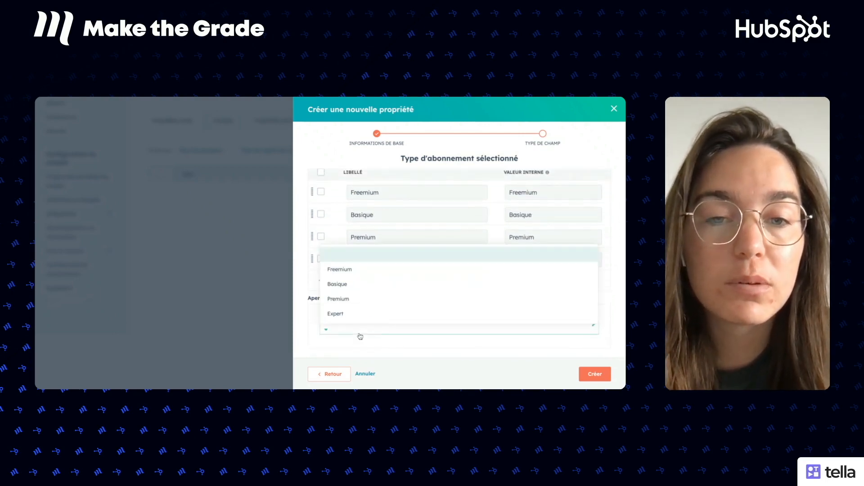
{"action": "left_click", "coordinate": [360, 336]}
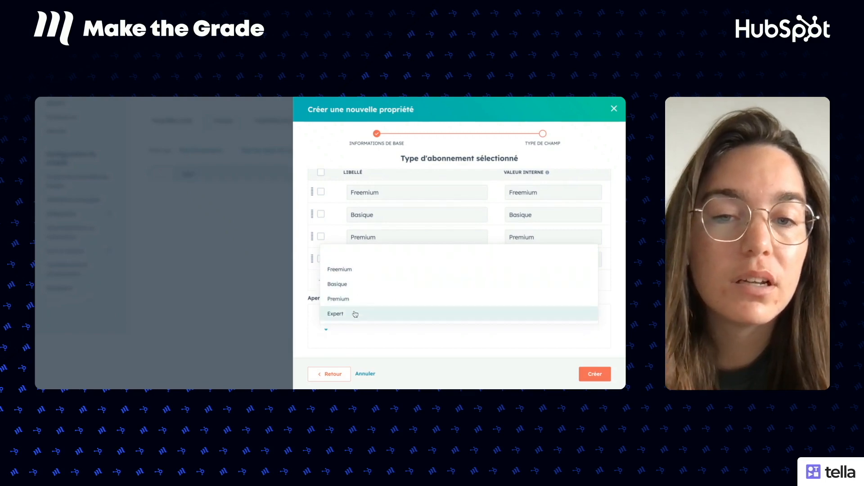
{"action": "left_click", "coordinate": [302, 286]}
- Review the option labels and internal values, and create the "Type d'abonnement sélectionné" property
{"action": "scroll", "coordinate": [302, 286], "scroll_direction": "up", "scroll_amount": 1}
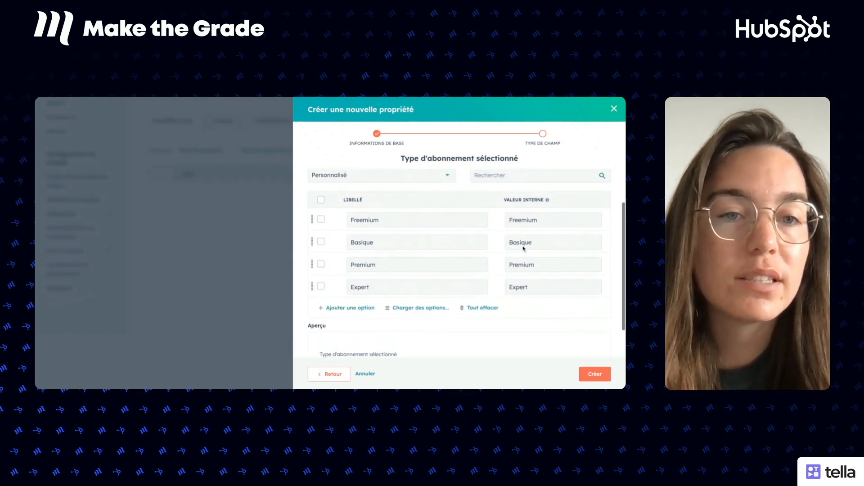
{"action": "scroll", "coordinate": [533, 218], "scroll_direction": "up", "scroll_amount": 2}
{"action": "scroll", "coordinate": [531, 221], "scroll_direction": "down", "scroll_amount": 2}
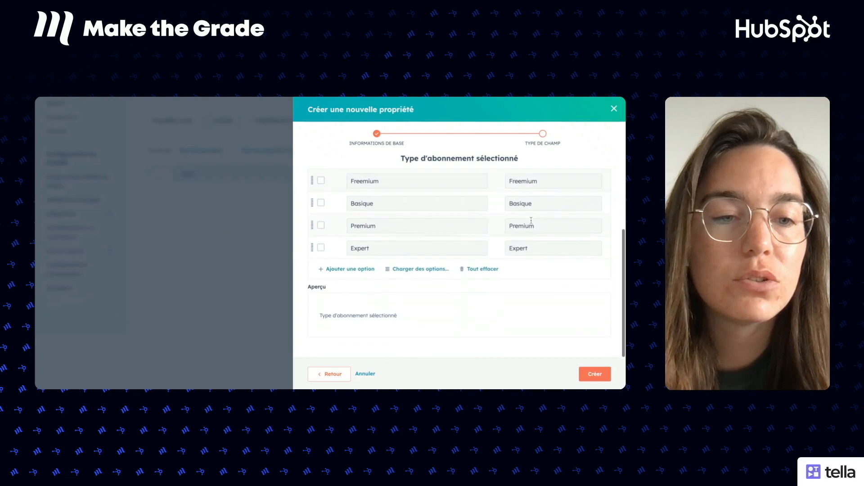
{"action": "left_click", "coordinate": [590, 369]}
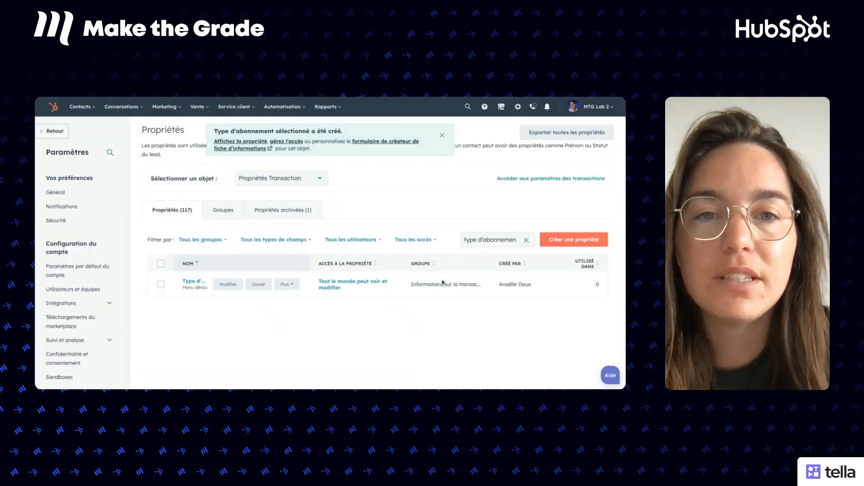